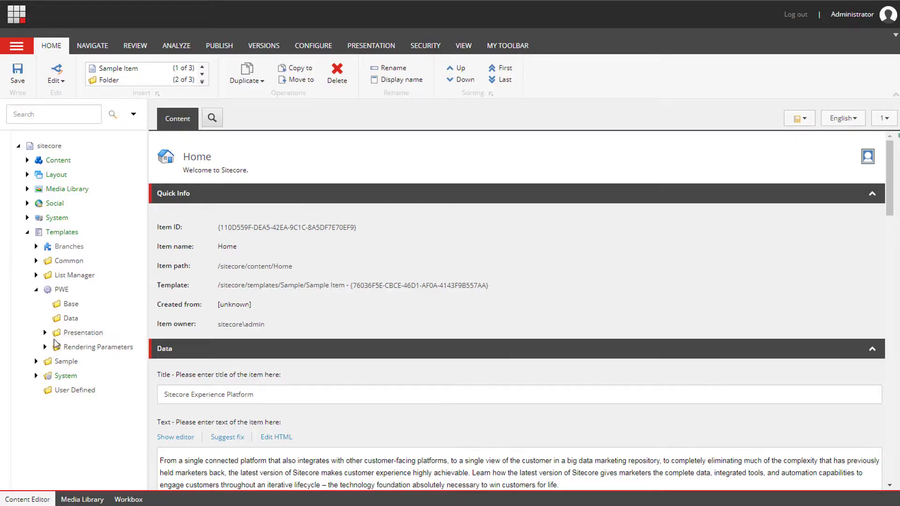
# Expand the PWE Presentation templates folder and the Content node to show Home and Global
pyautogui.click(44, 333)
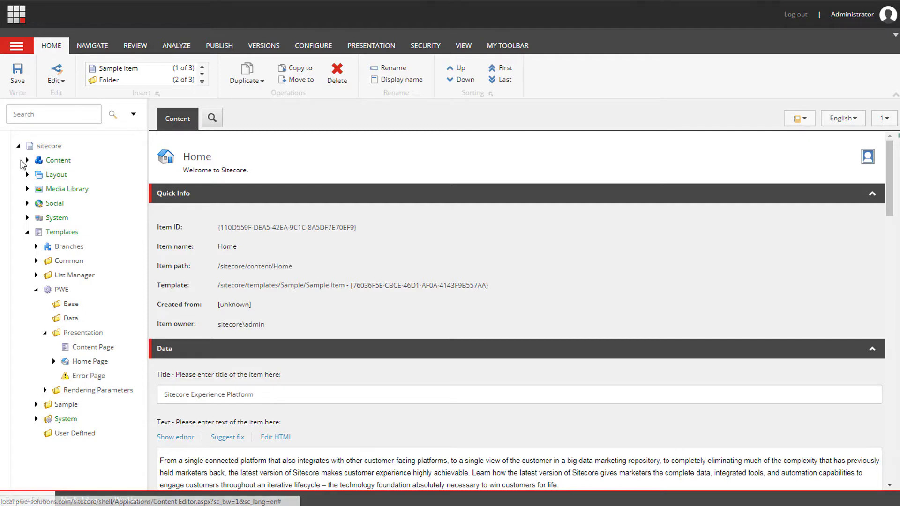
pyautogui.click(26, 161)
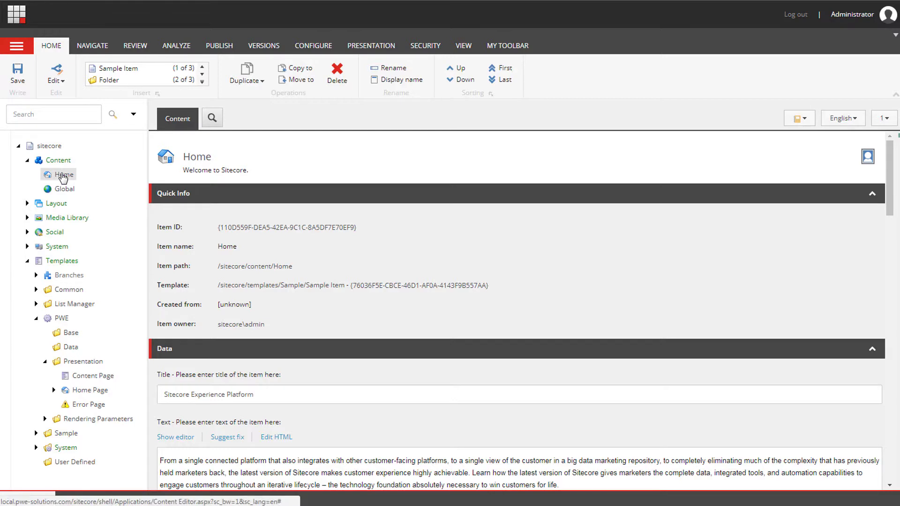
pyautogui.rightClick(63, 176)
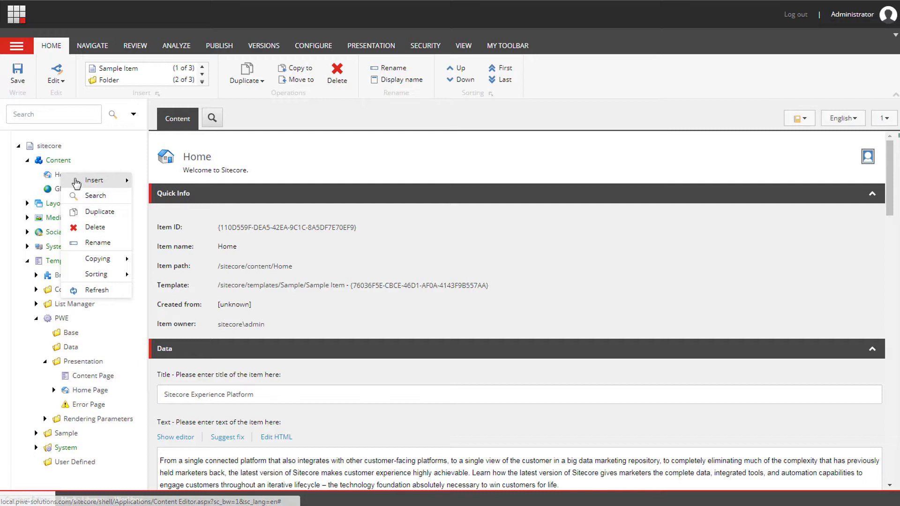
pyautogui.moveTo(94, 180)
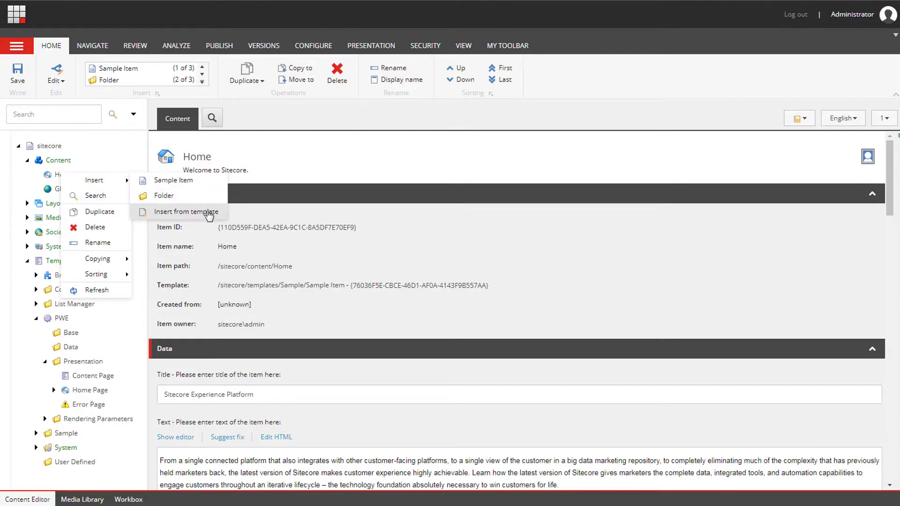
pyautogui.click(187, 212)
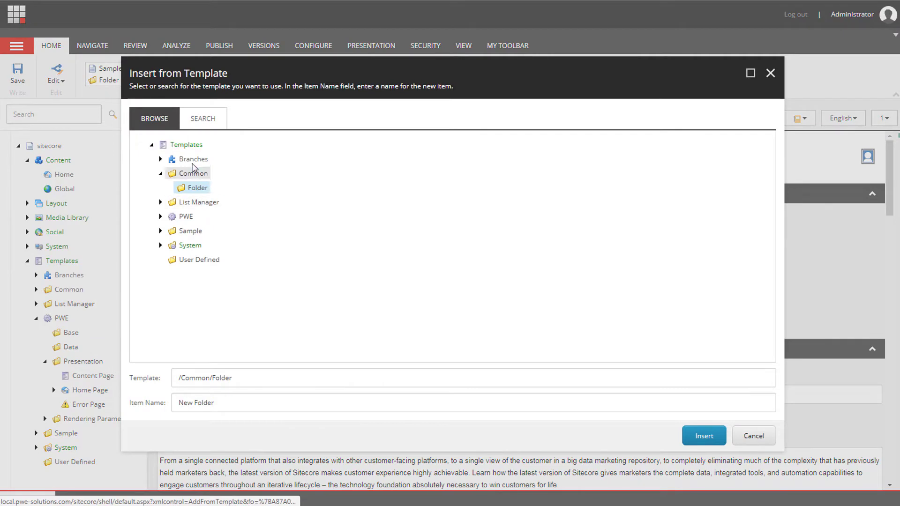
pyautogui.click(186, 145)
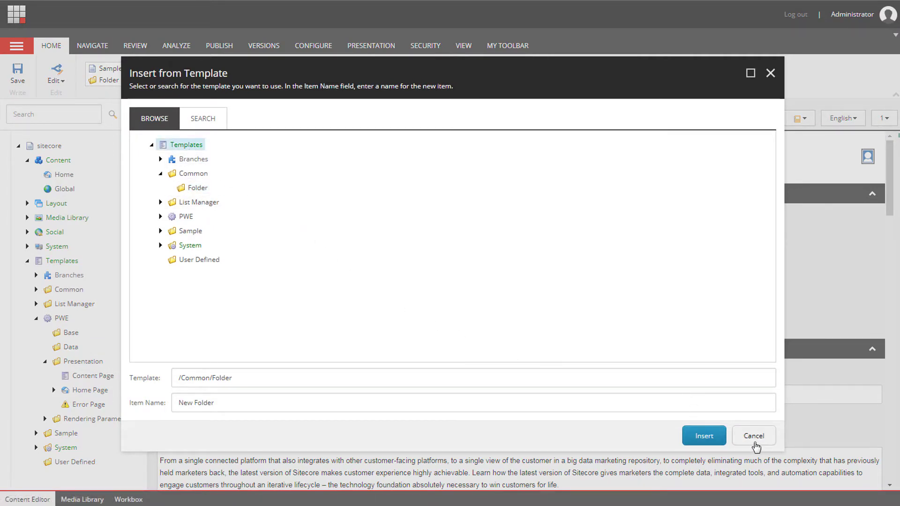
pyautogui.click(754, 437)
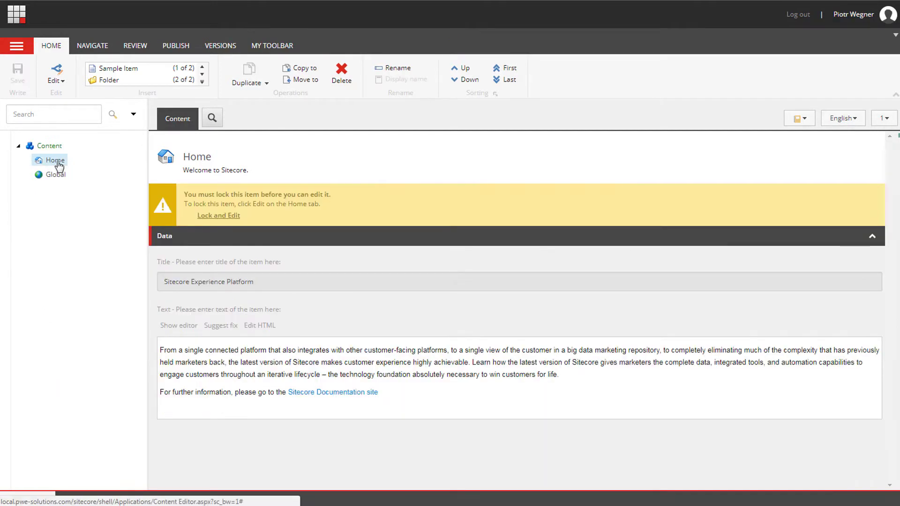
pyautogui.rightClick(53, 161)
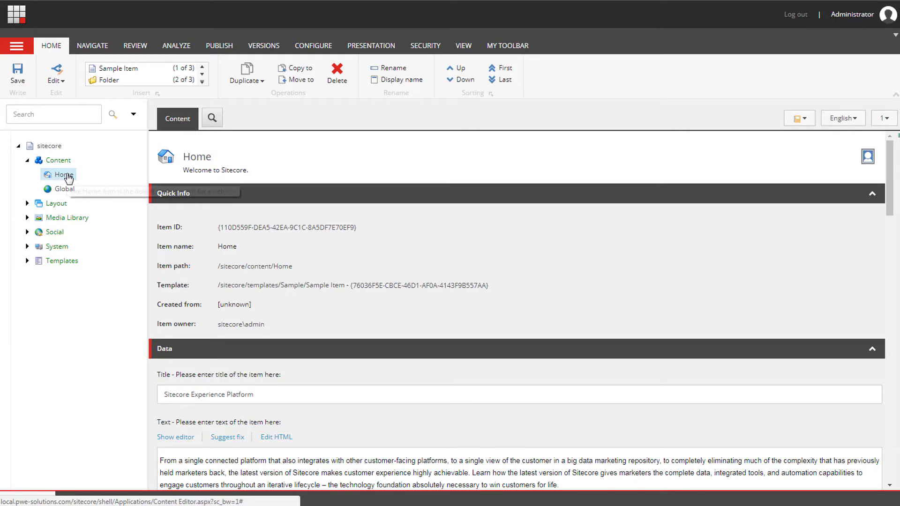
# Open the Insert Options dialog for Home from the Configure tab's Assign command
pyautogui.click(68, 178)
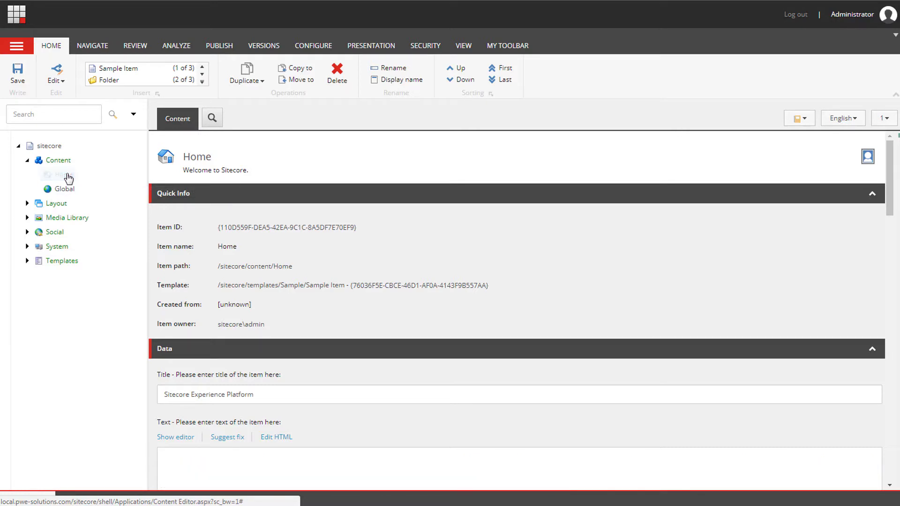
pyautogui.click(328, 50)
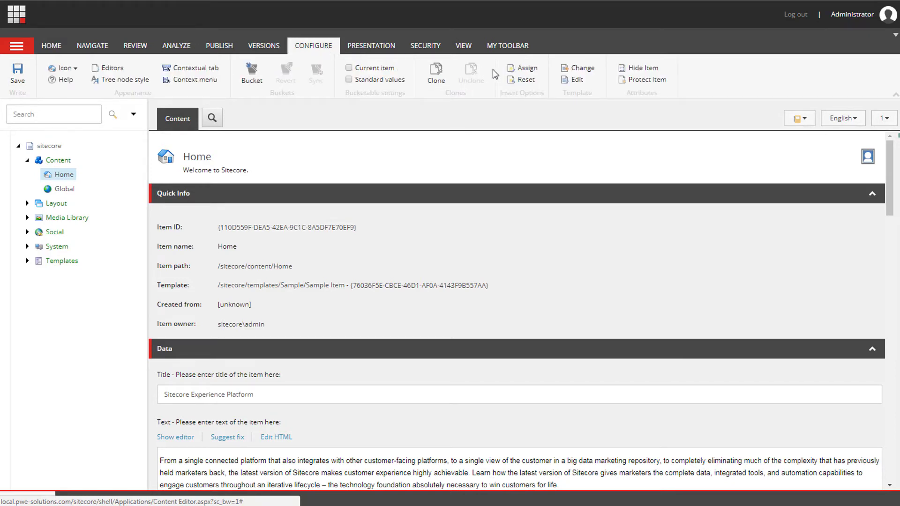
pyautogui.click(526, 70)
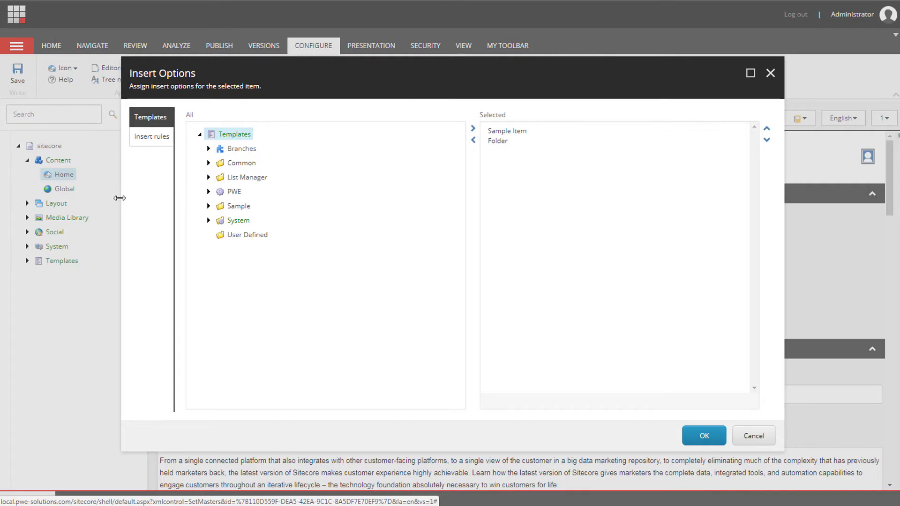
# Add Content Page and Error Page from PWE > Presentation to Home's insert options
pyautogui.click(208, 192)
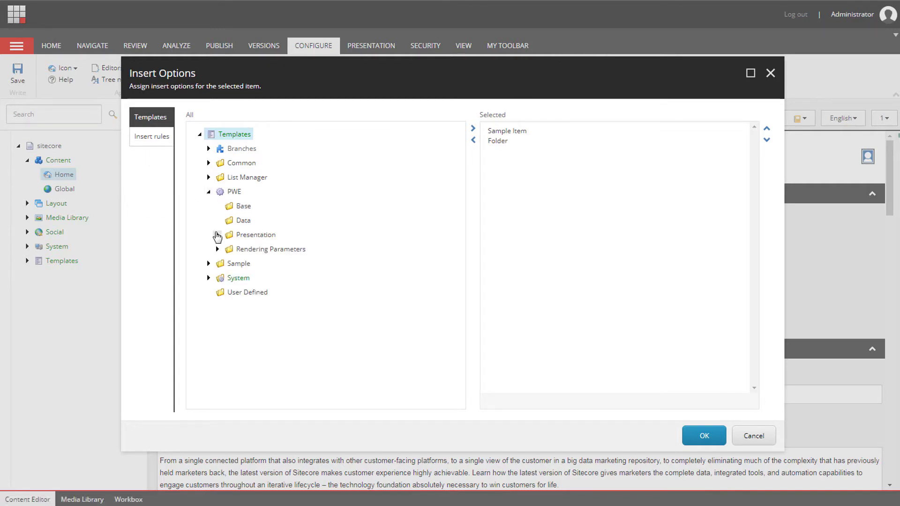
pyautogui.click(218, 236)
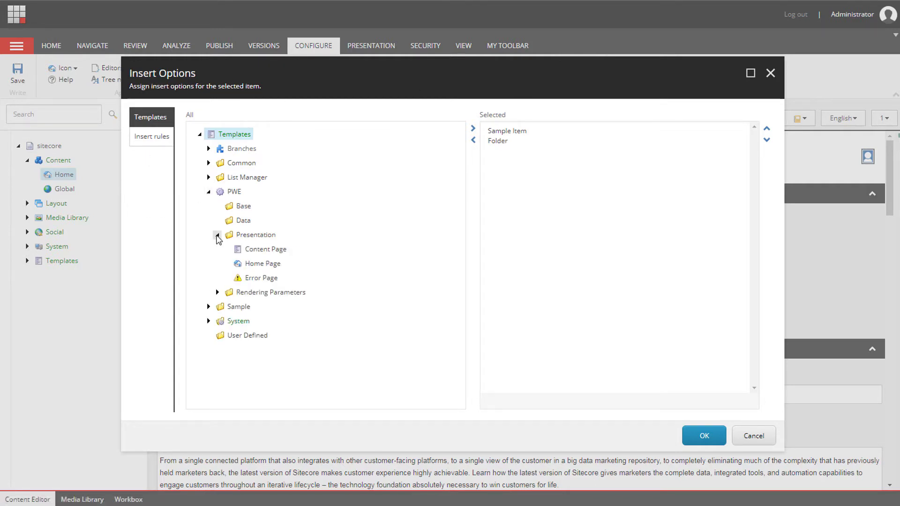
pyautogui.doubleClick(266, 249)
pyautogui.doubleClick(261, 277)
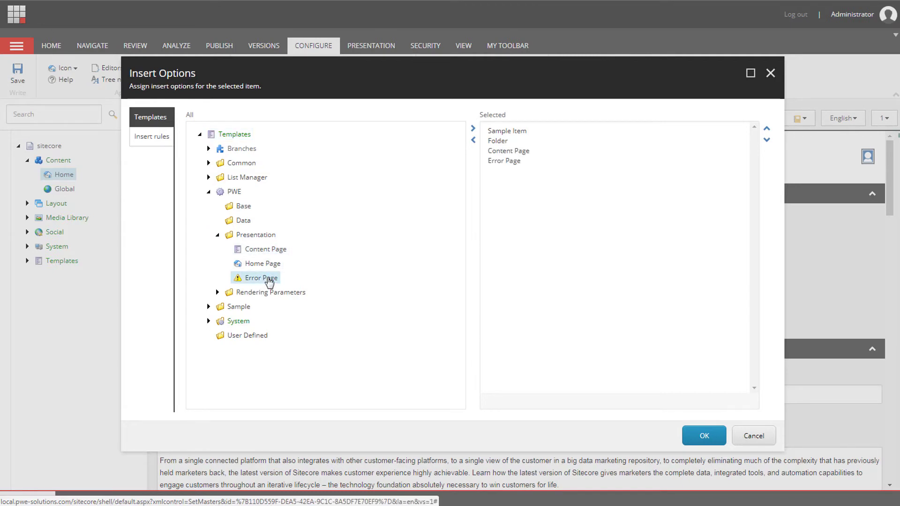
# Remove Folder and Sample Item from the allowed options and confirm
pyautogui.click(502, 142)
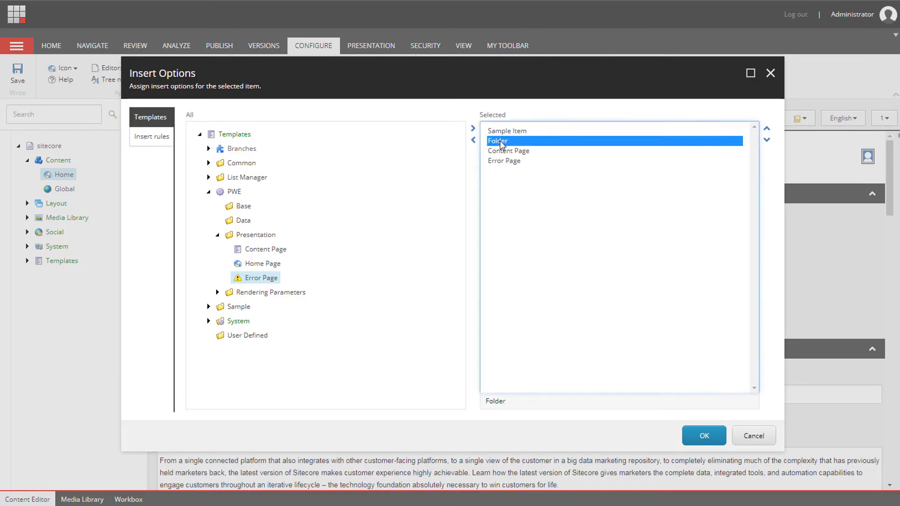
pyautogui.doubleClick(502, 142)
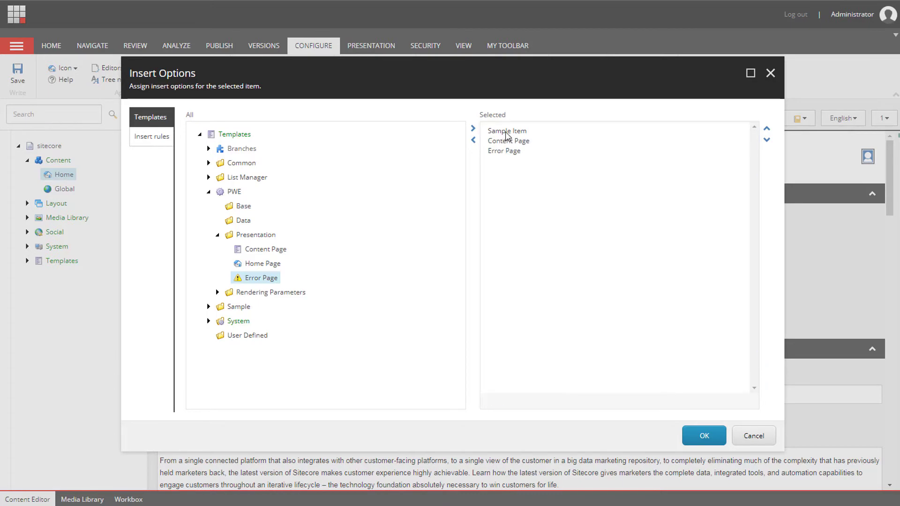
pyautogui.click(707, 438)
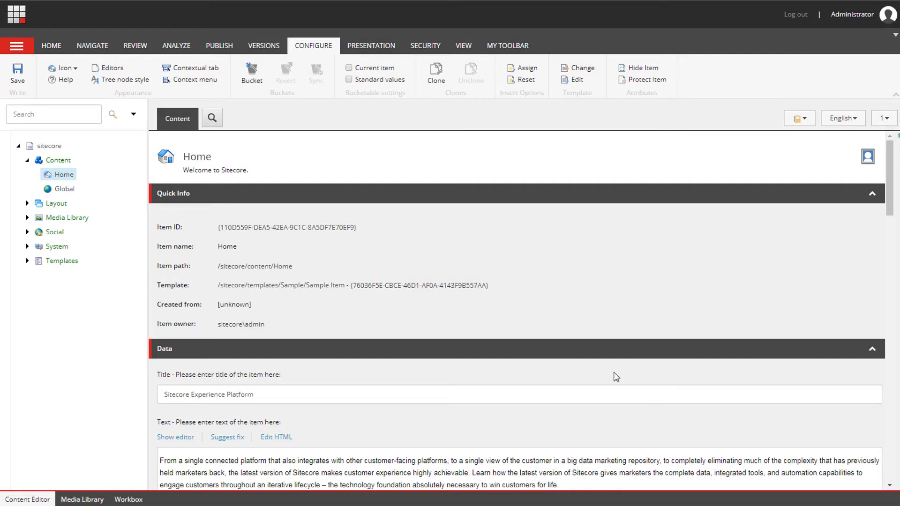
# Open Home's right-click menu to check that Insert offers Content Page and Error Page
pyautogui.rightClick(64, 174)
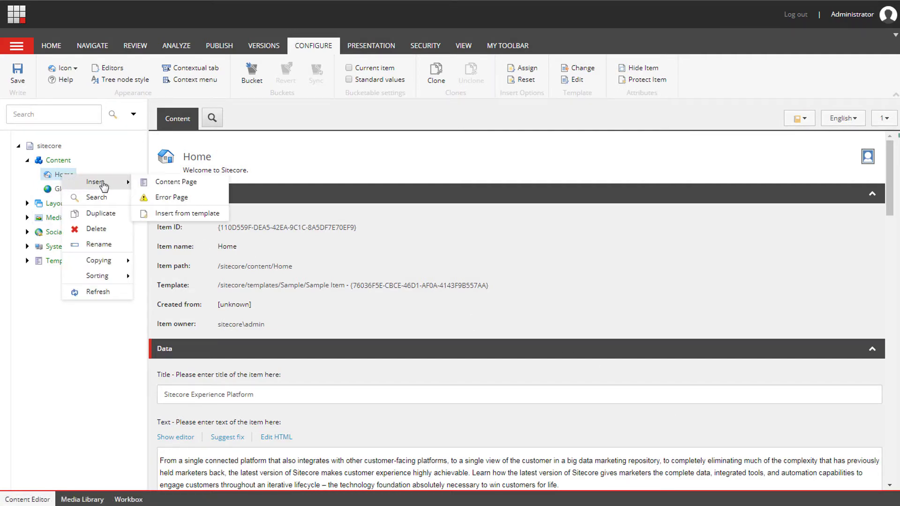